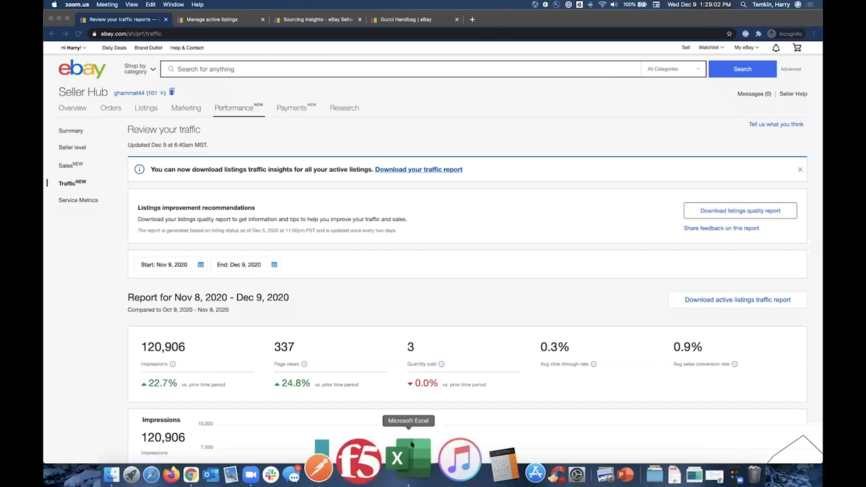
Step: Switch to Excel and review the category recommendations on the Summary sheet of the Listing Improvements workbook
click(411, 443)
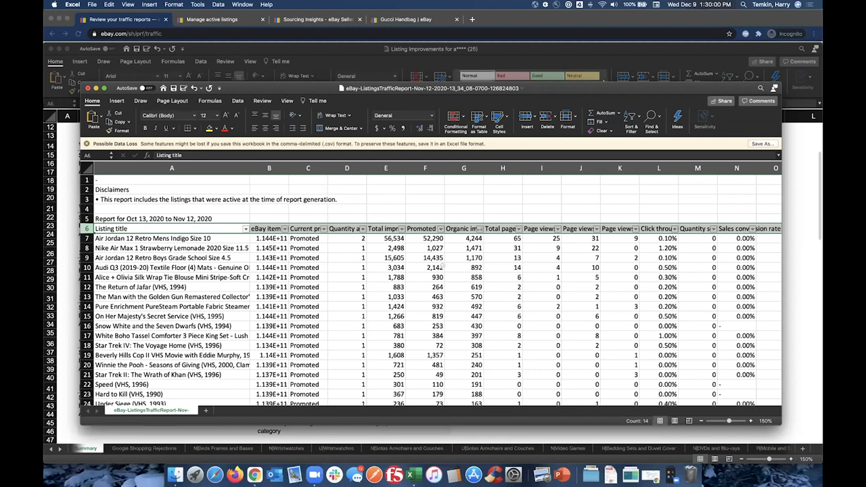
click(61, 351)
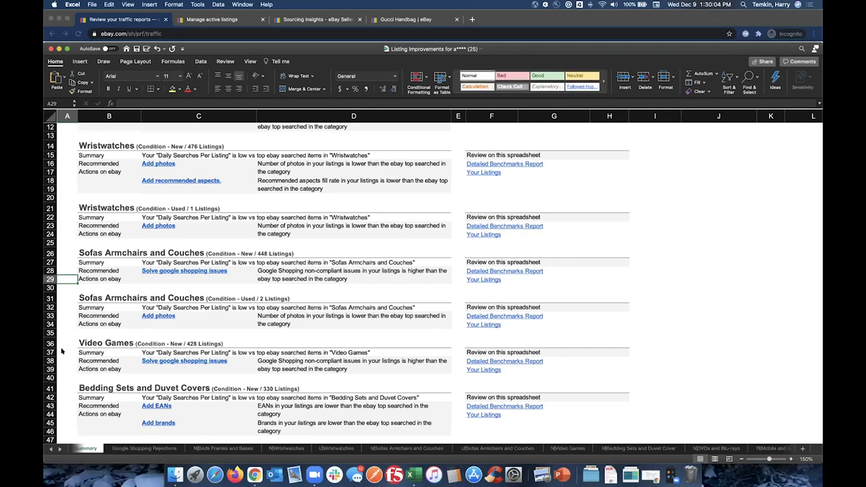
scroll(293, 241, up, 5)
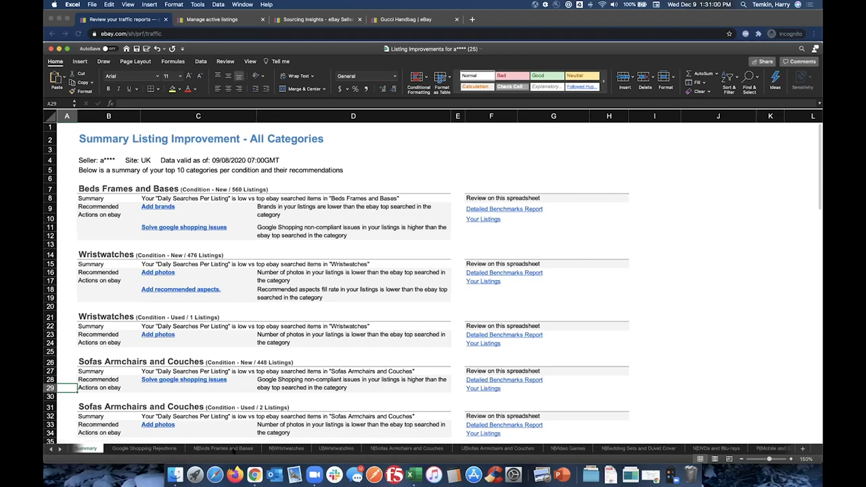
Step: Examine the benchmark tables and listing-level rows on the new Beds Frames and Bases sheet, including the shipping, returns and promotion columns
click(233, 450)
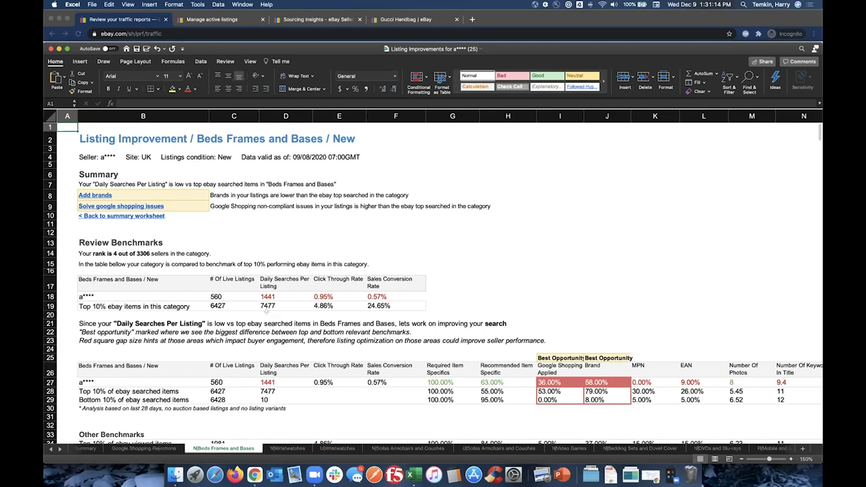
scroll(433, 278, down, 5)
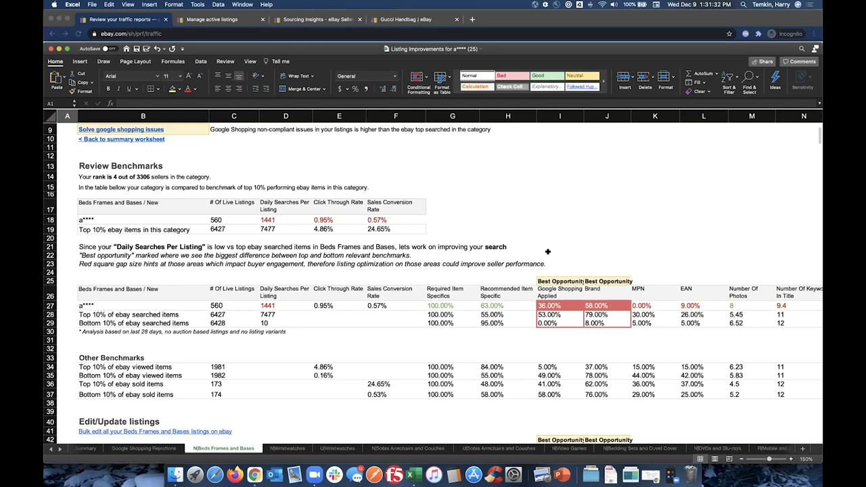
scroll(547, 252, right, 10)
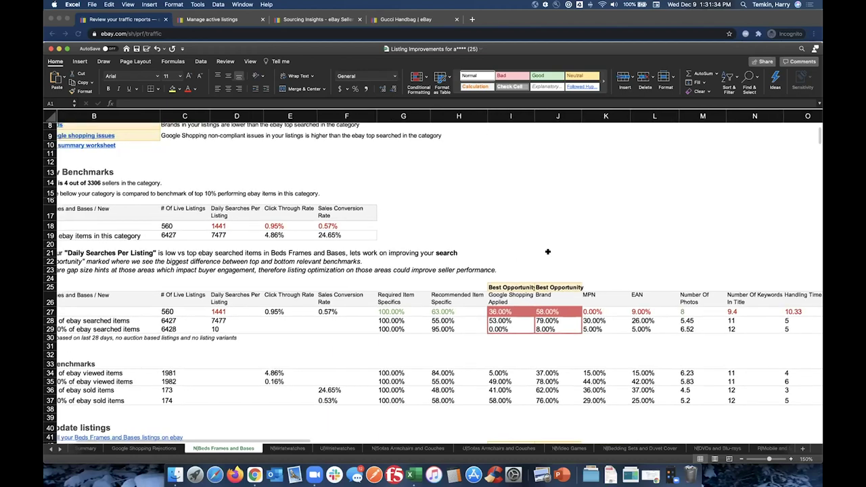
scroll(548, 252, right, 2)
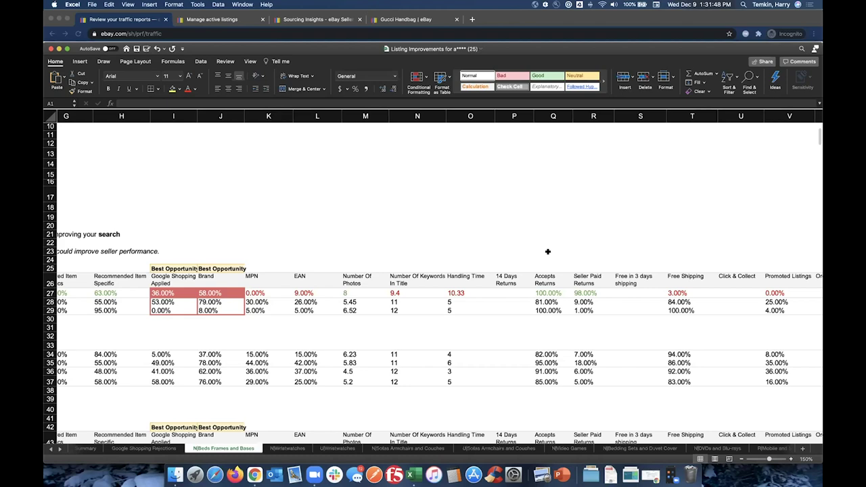
scroll(547, 251, right, 6)
scroll(547, 251, right, 2)
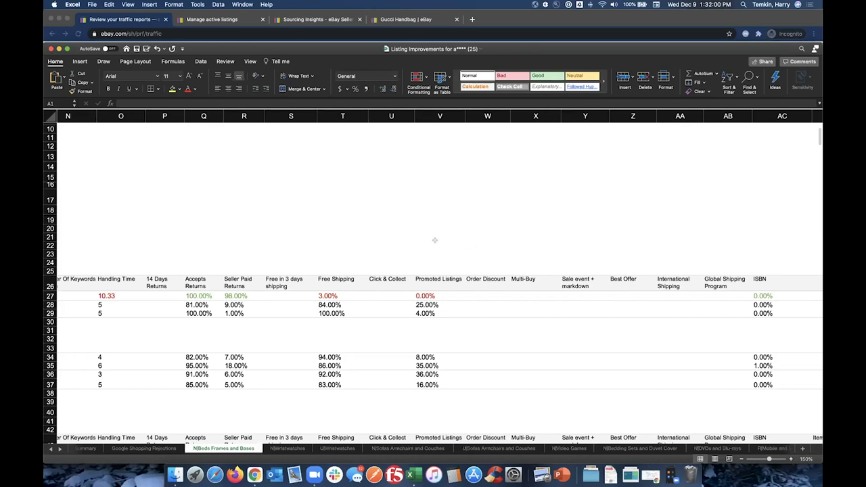
scroll(435, 240, left, 15)
scroll(435, 240, left, 4)
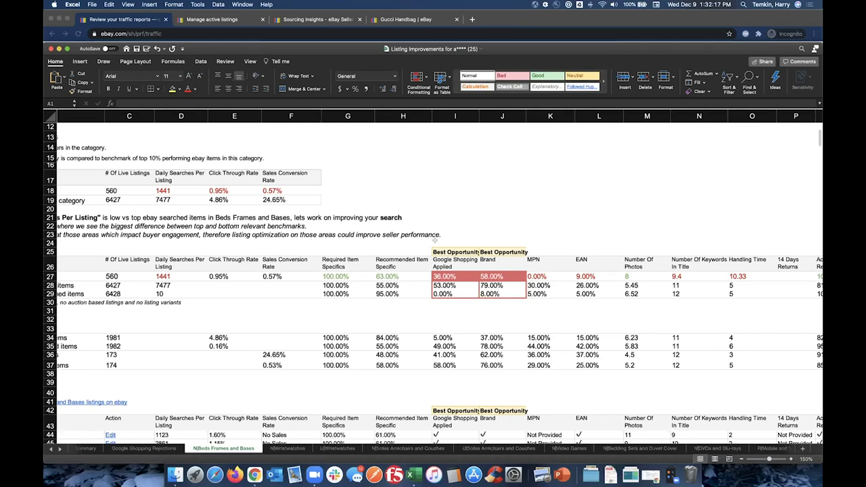
scroll(389, 313, down, 3)
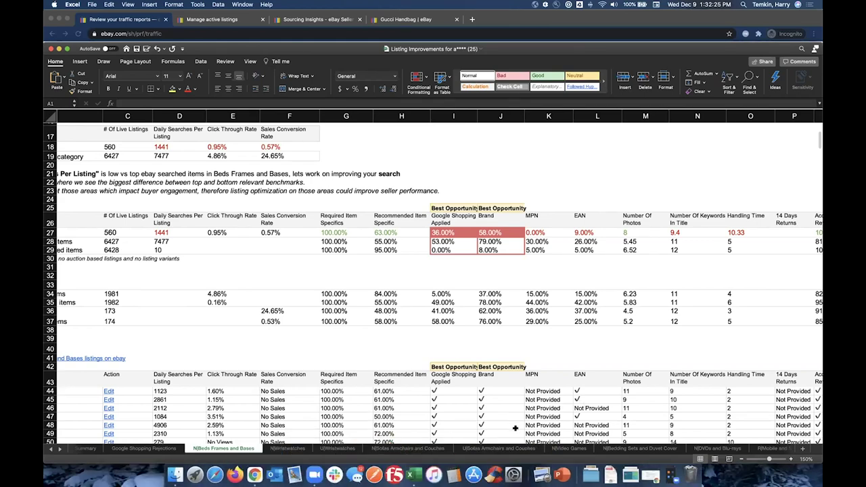
Step: Compare the best-opportunity benchmarks on the new Video Games, Bedding Sets and Duvet Covers, and DVDs and Blu-rays sheets
click(556, 449)
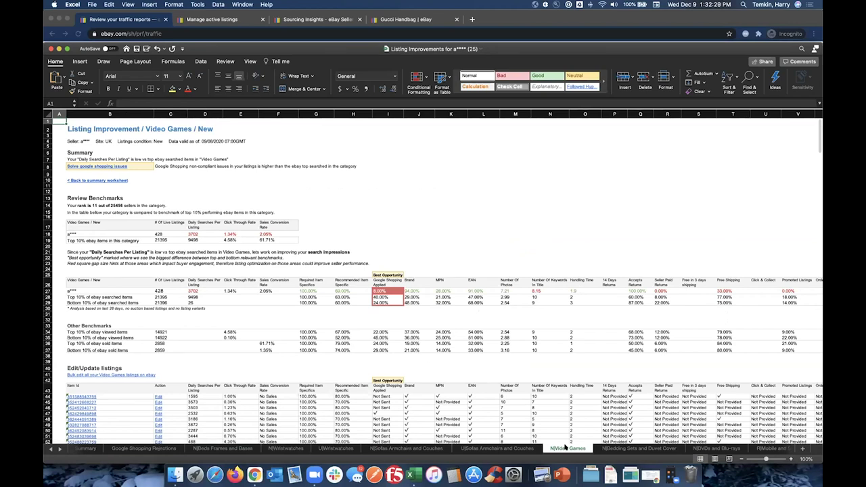
click(619, 450)
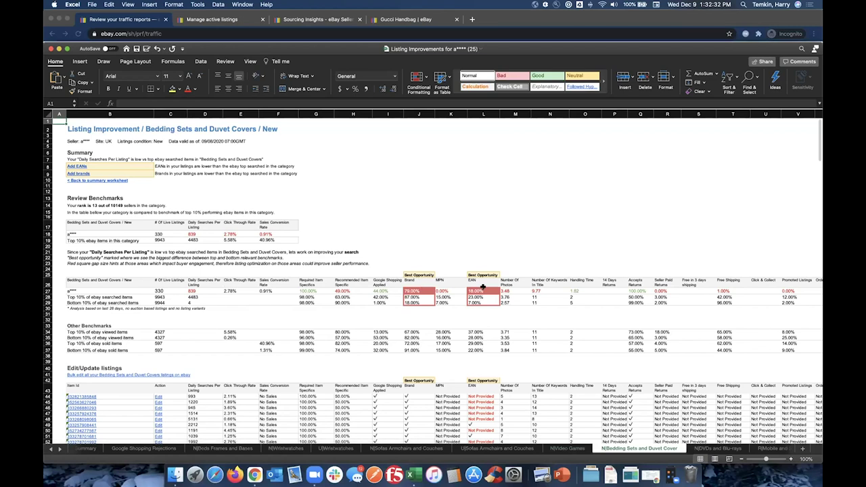
click(710, 451)
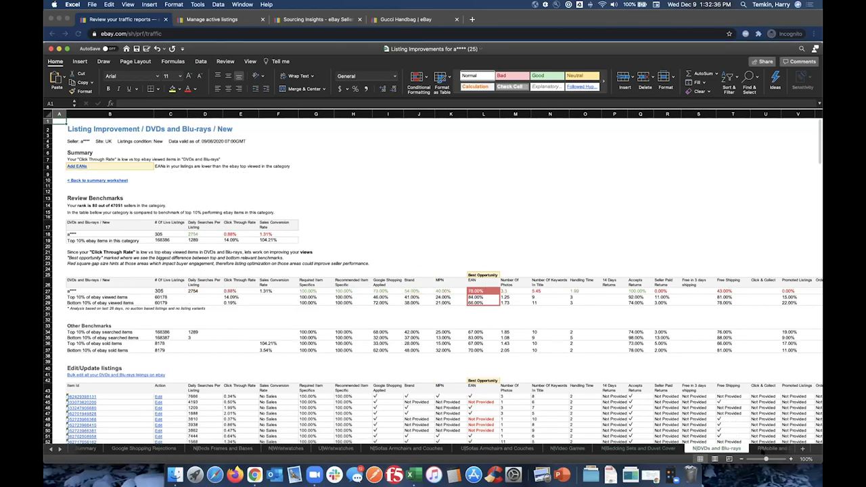
Step: Examine the refurbished Mobile and Smart Phones benchmarks, from Recommended Item Specific across to Promoted Listings
click(765, 451)
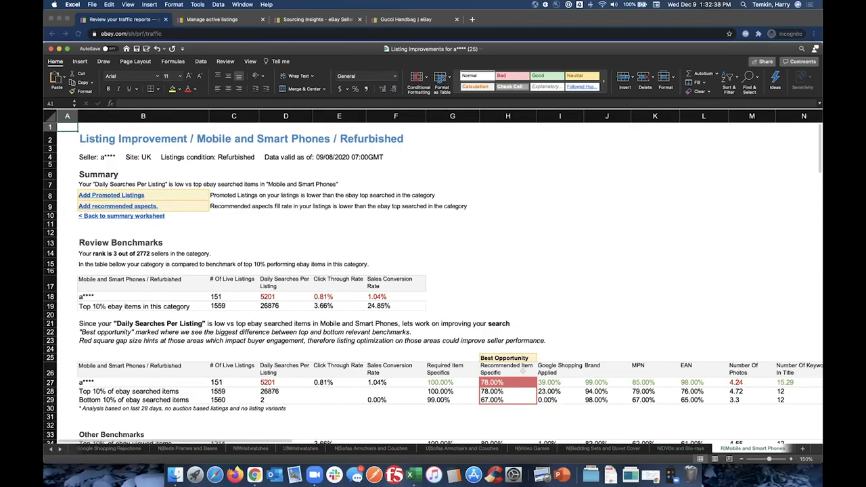
scroll(523, 371, down, 5)
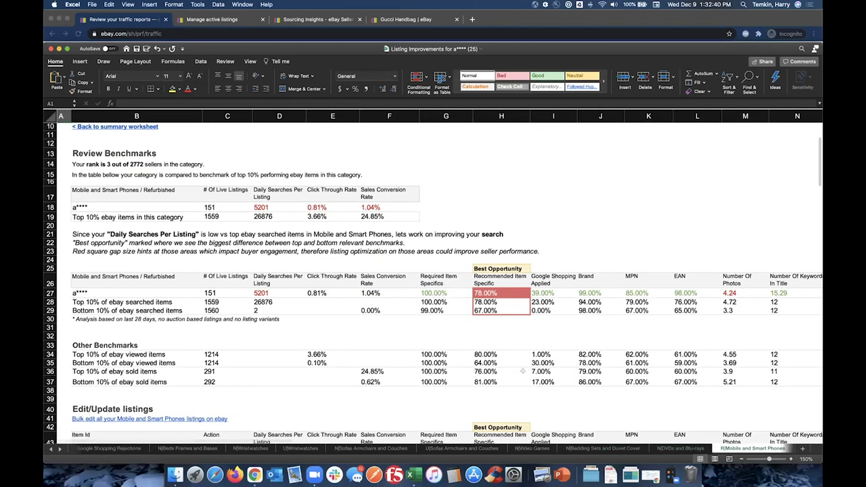
scroll(523, 371, right, 5)
scroll(523, 371, right, 5)
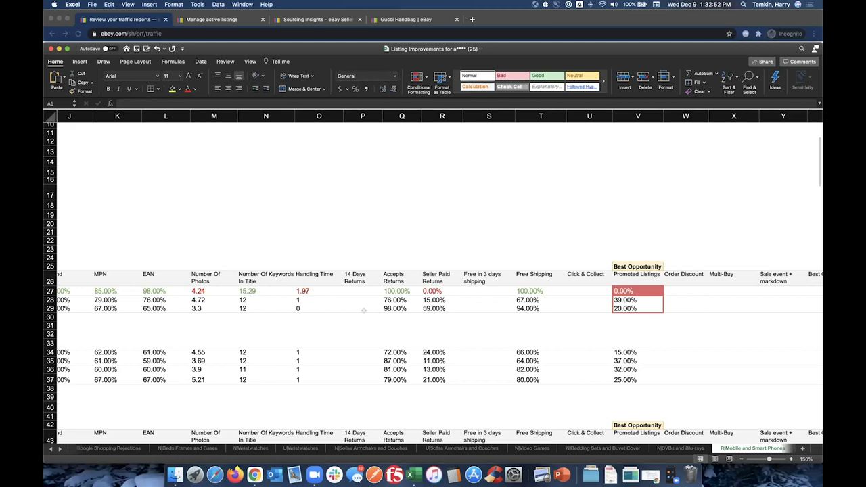
scroll(267, 282, left, 2)
scroll(267, 282, left, 5)
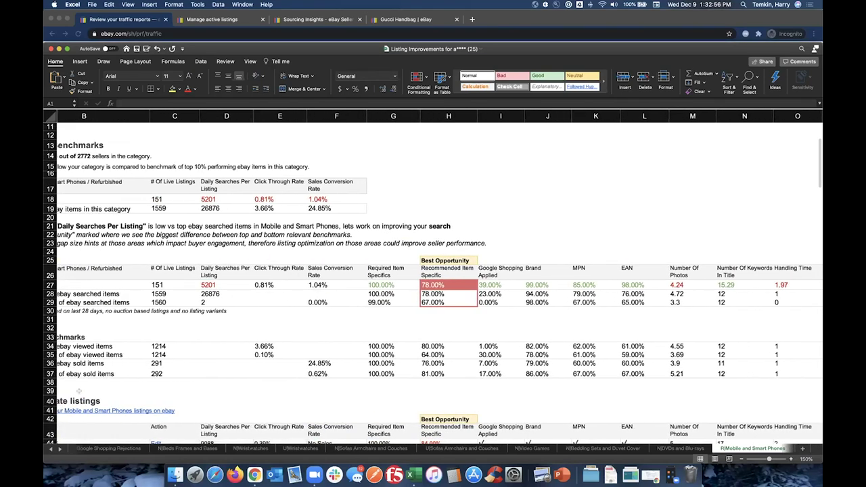
Step: Review the Google Shopping Rejections sheet, covering the rejected summary and the non-compliant listings
click(100, 448)
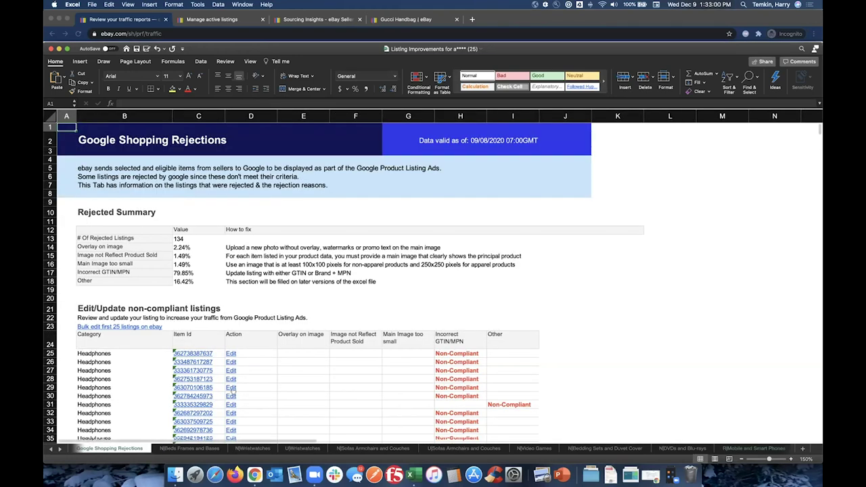
scroll(232, 392, down, 3)
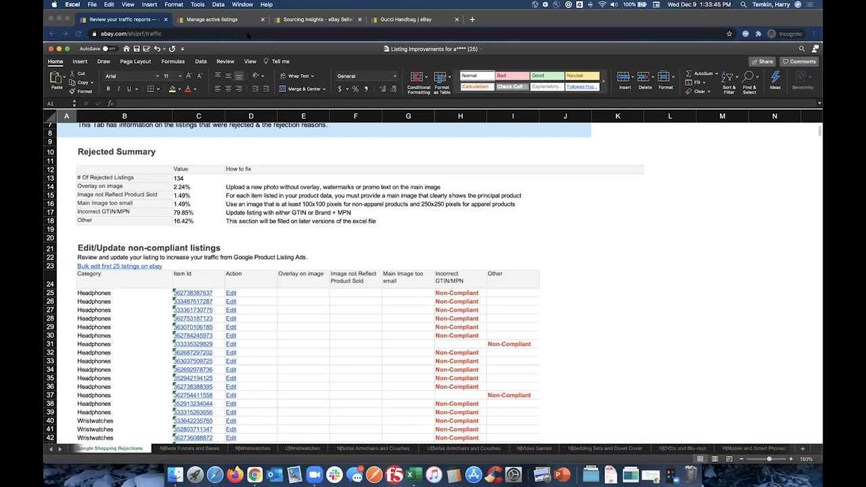
Step: Switch to Chrome, review the active listings eligible for offers, and view the offer form for Jurassic Park (VHS, 1997) without sending it
click(226, 20)
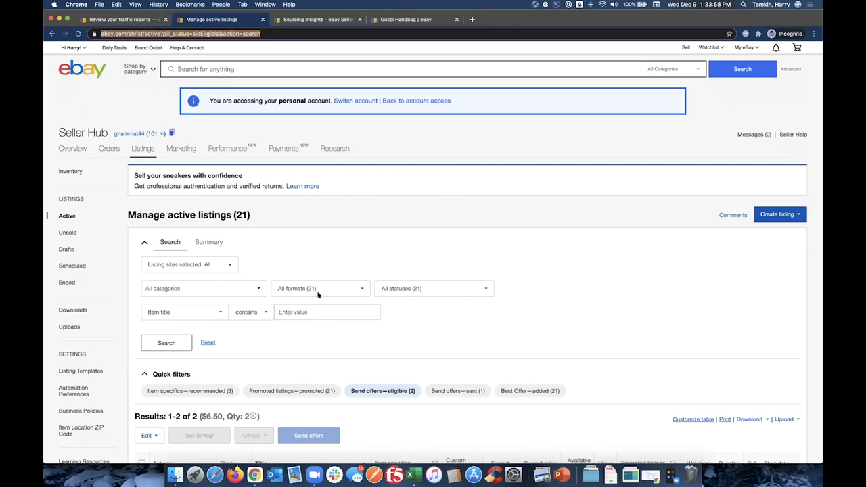
scroll(318, 294, down, 3)
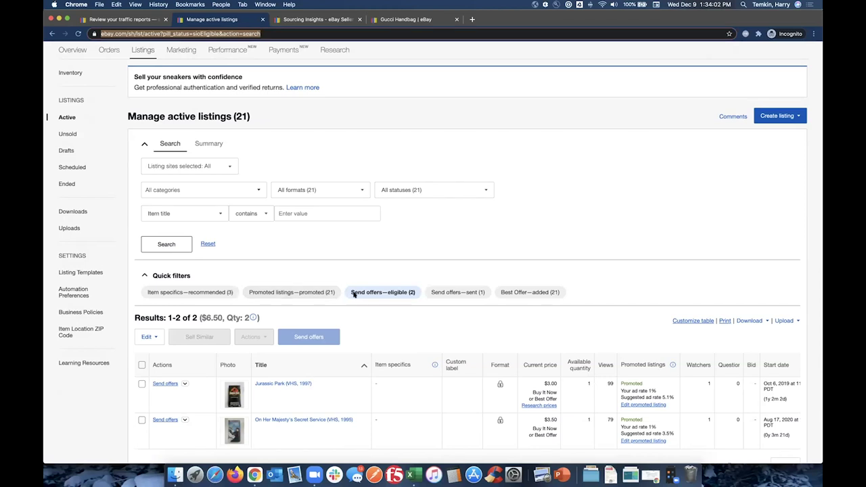
scroll(373, 253, down, 1)
scroll(373, 253, down, 1)
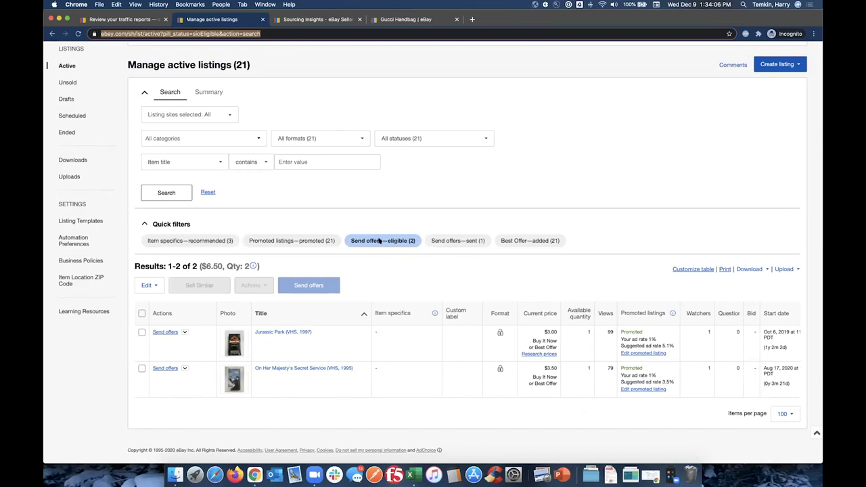
click(163, 332)
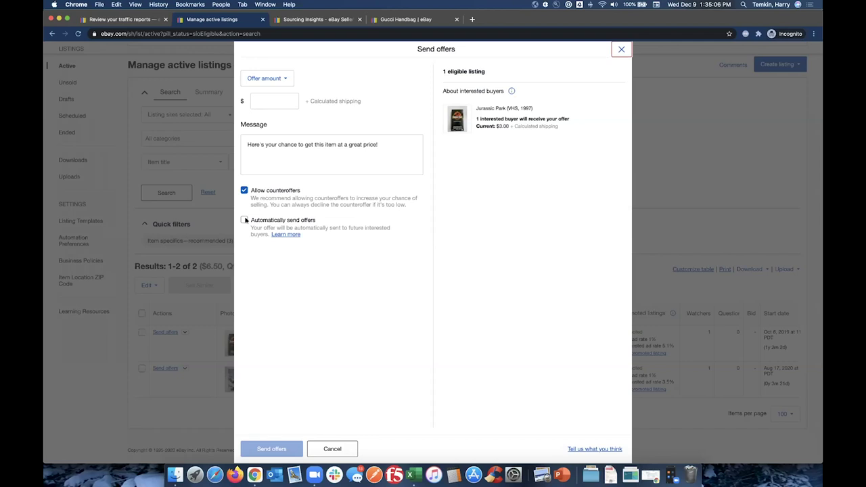
click(321, 449)
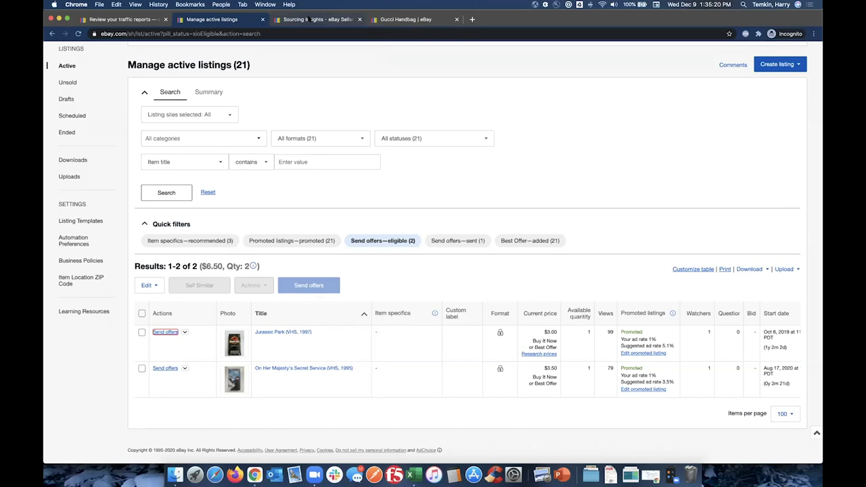
Step: Show the Athletic Shoes category in Terapeak Sourcing Insights and review its click-through trend and top item specifics
click(307, 19)
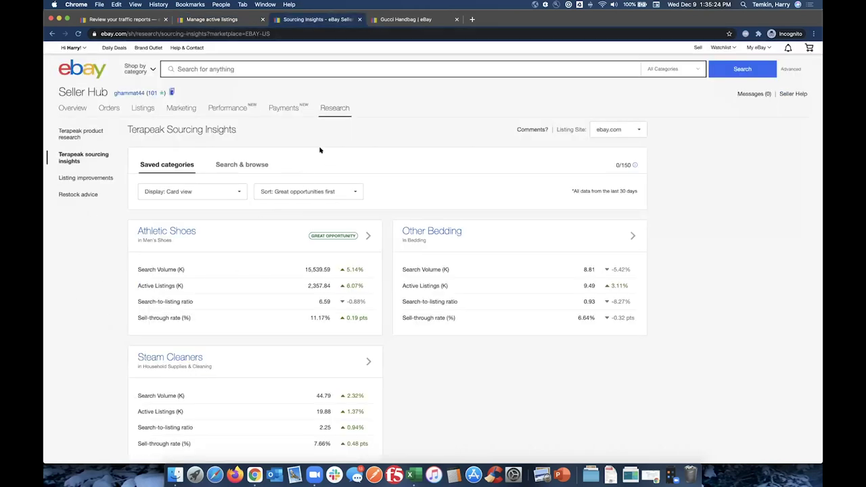
mouse_move(326, 112)
click(367, 235)
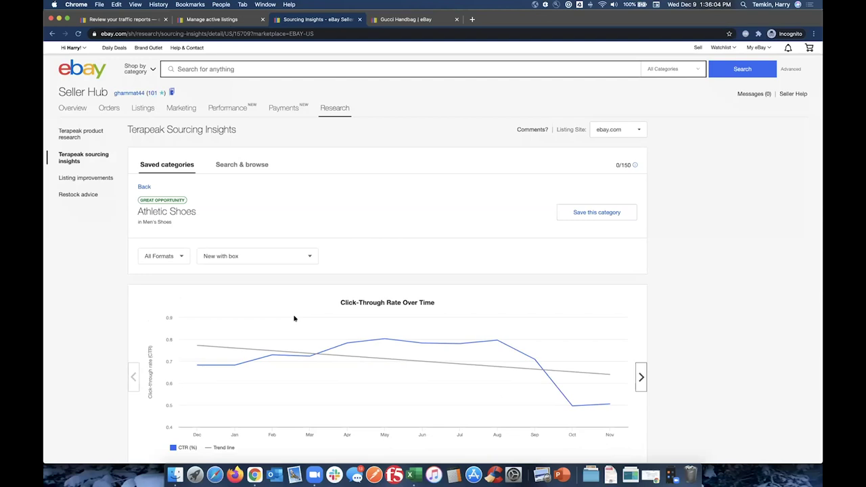
scroll(293, 317, down, 5)
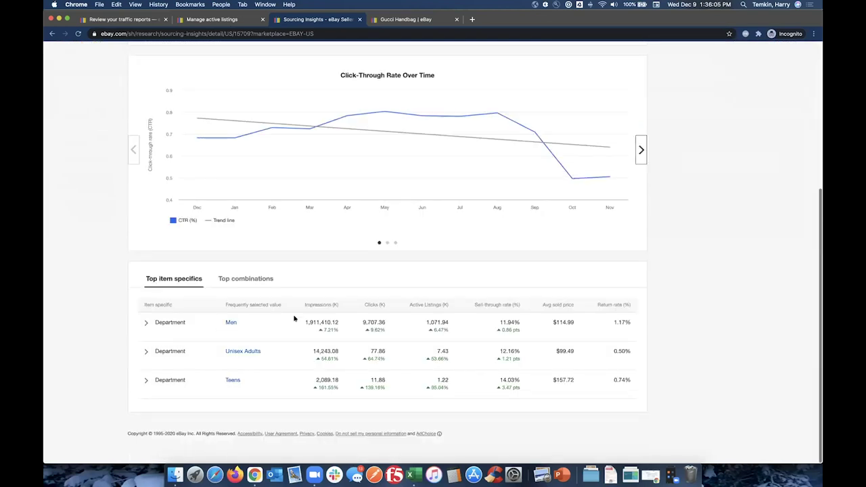
Step: View the top combinations for Athletic Shoes and research sold products for the Men, Nike, Black combination
click(259, 283)
scroll(316, 296, down, 3)
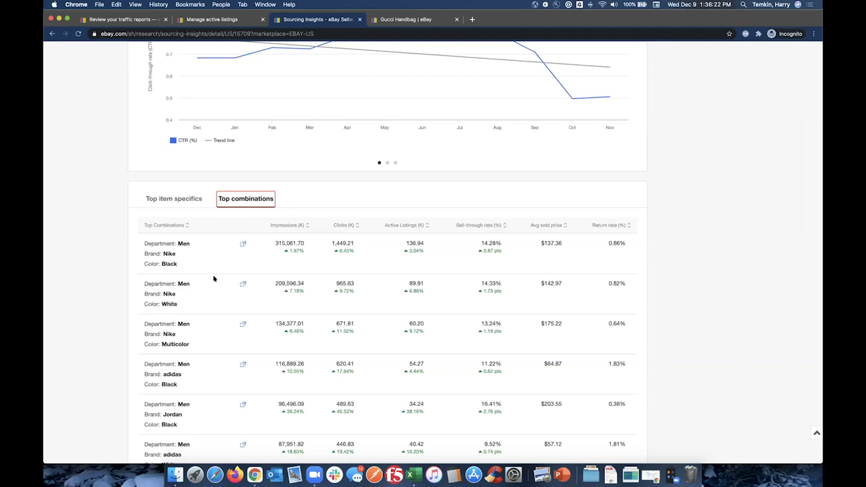
click(242, 245)
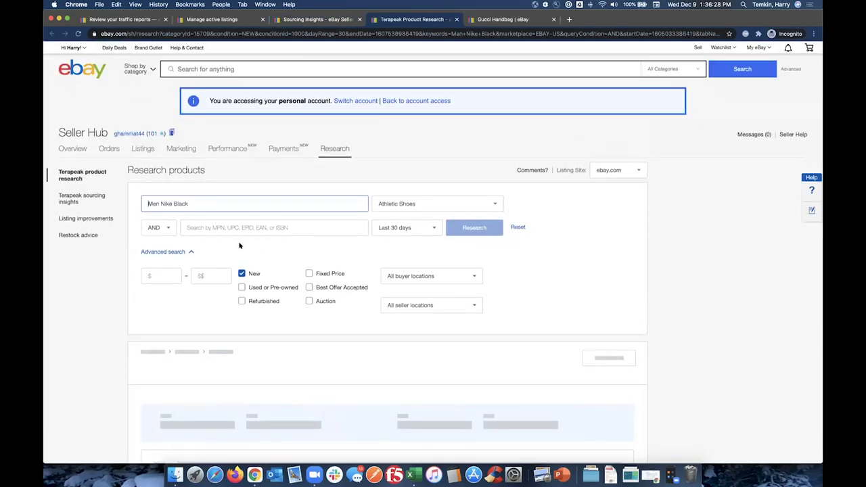
scroll(239, 246, down, 4)
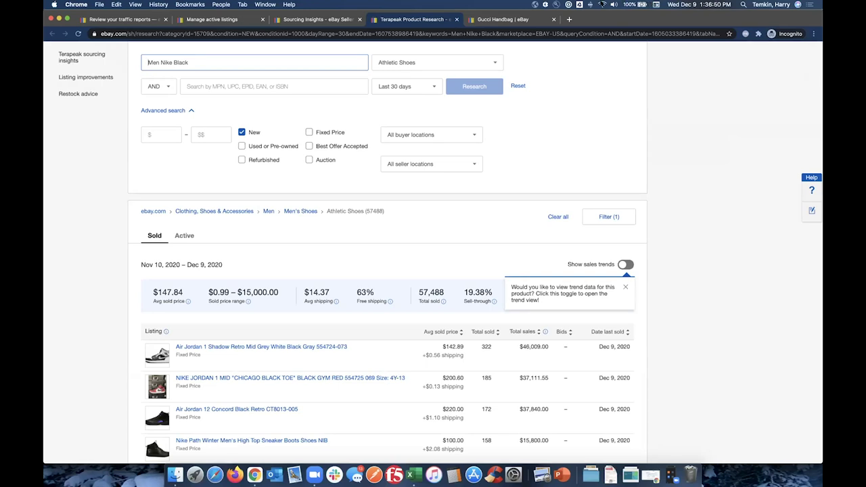
Step: Remove the background from the handbag photo in the Gucci Handbag listing draft and save the edited photo
click(515, 20)
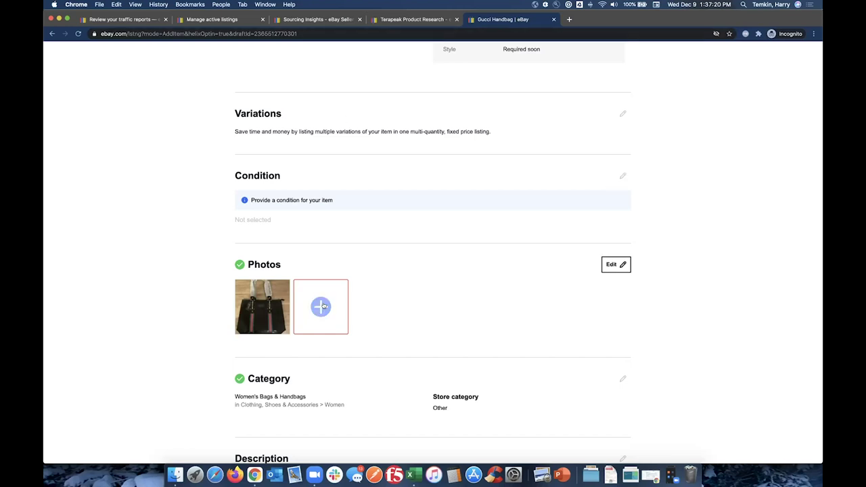
click(272, 308)
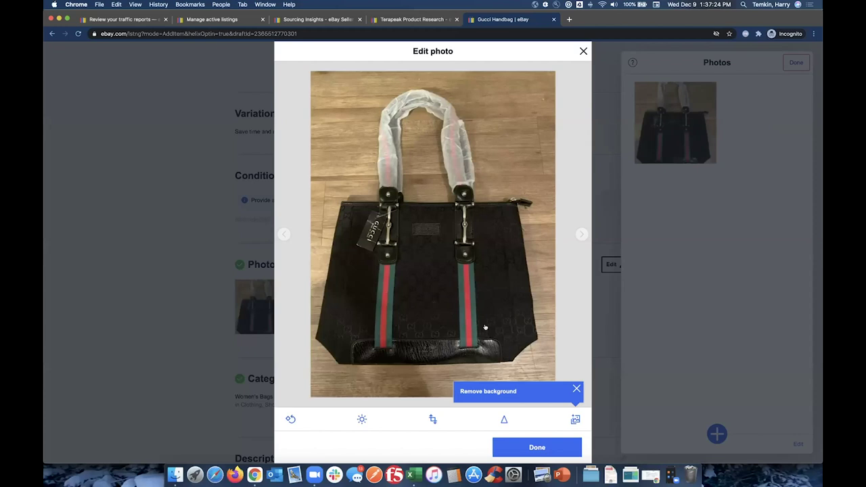
click(575, 420)
click(545, 449)
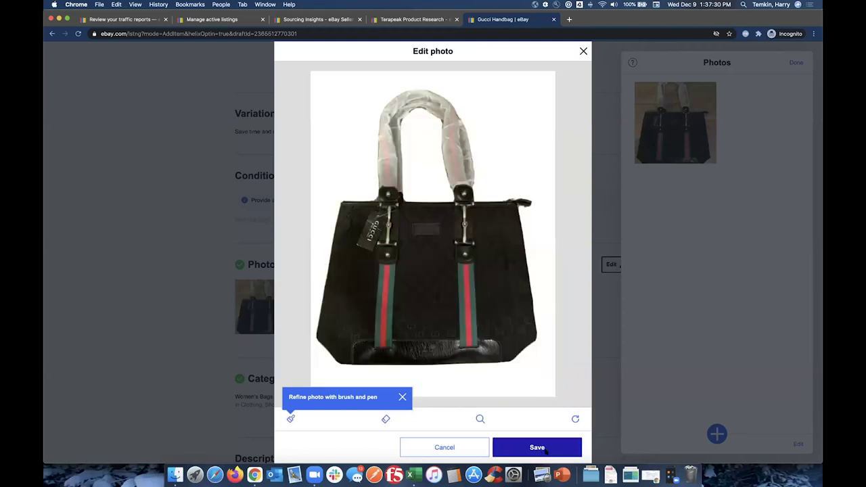
click(537, 448)
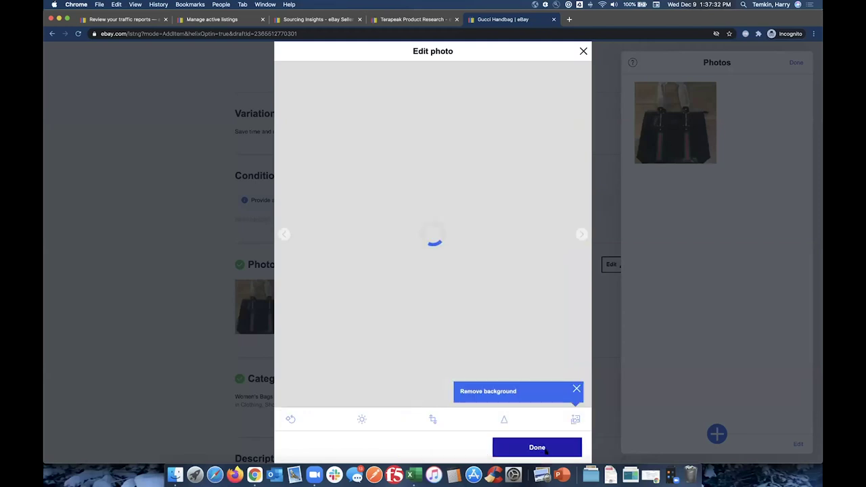